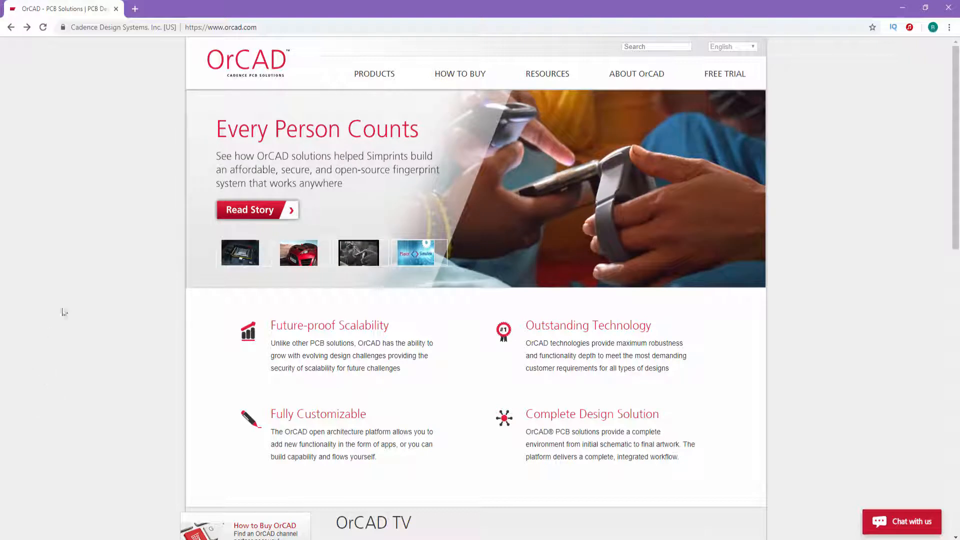
pyautogui.moveTo(258, 27); pyautogui.dragTo(209, 27)
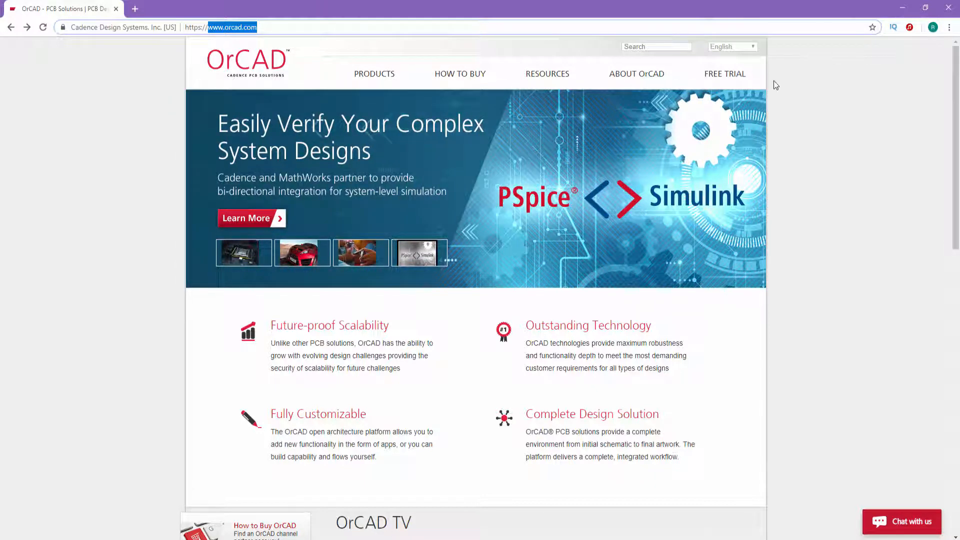
# Step: Go to the Free Trial page and start the free-trial sign-up form
pyautogui.click(729, 77)
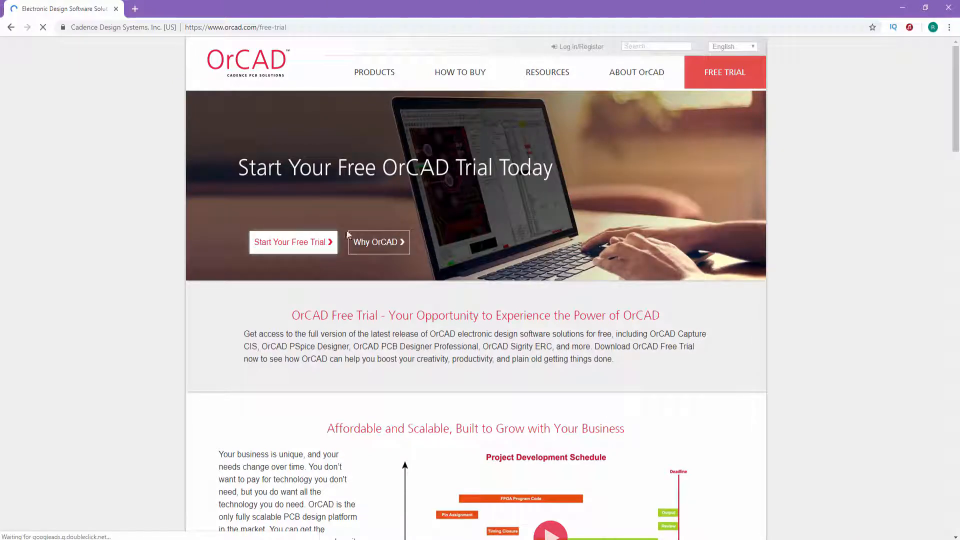
pyautogui.click(293, 241)
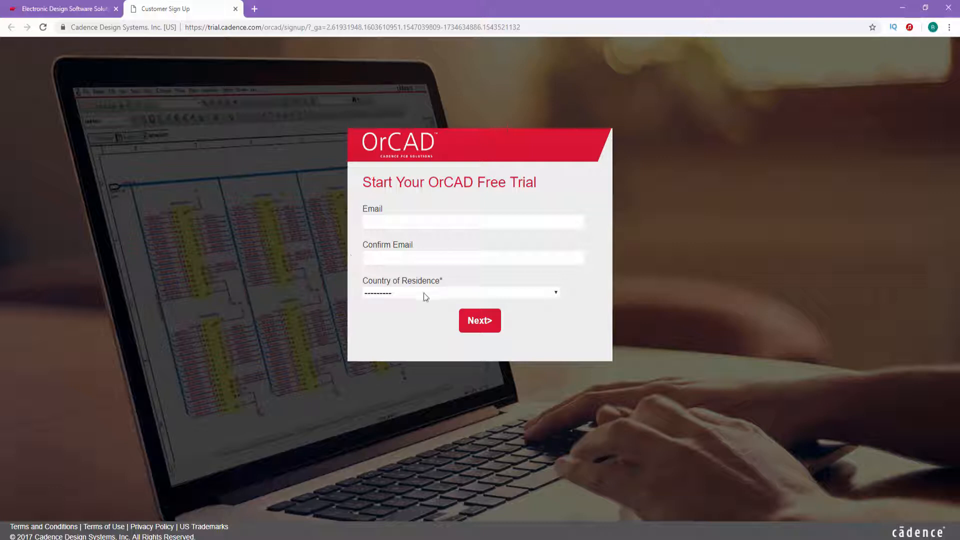
# Step: Continue to Step 2 of the trial sign-up with autofilled details
pyautogui.click(473, 321)
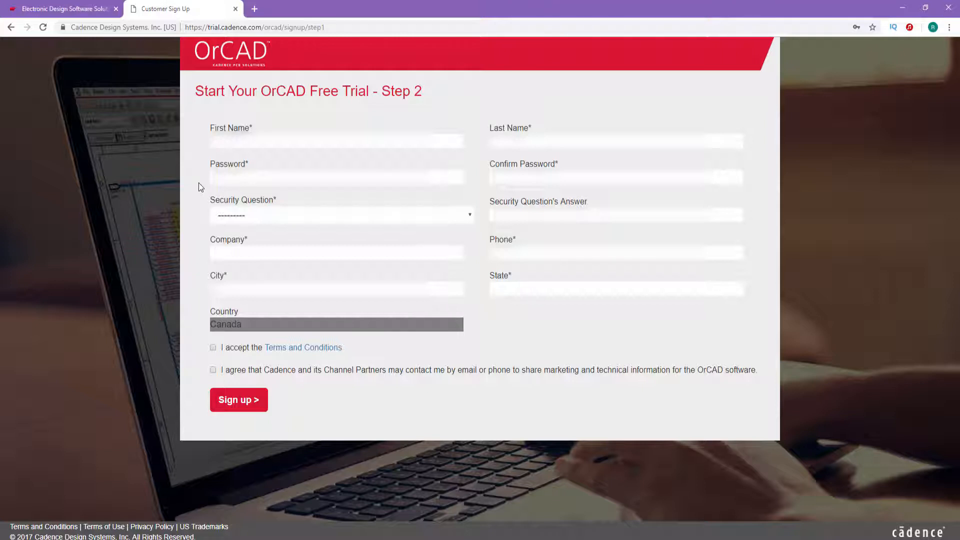
# Step: Autofill personal details, accept Terms and contact agreements, and submit the sign-up
pyautogui.click(228, 253)
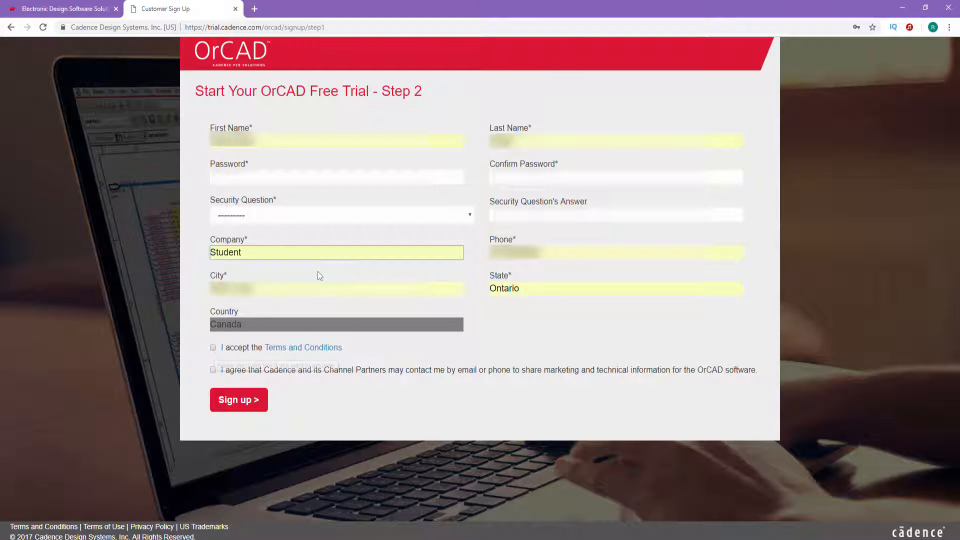
pyautogui.click(213, 347)
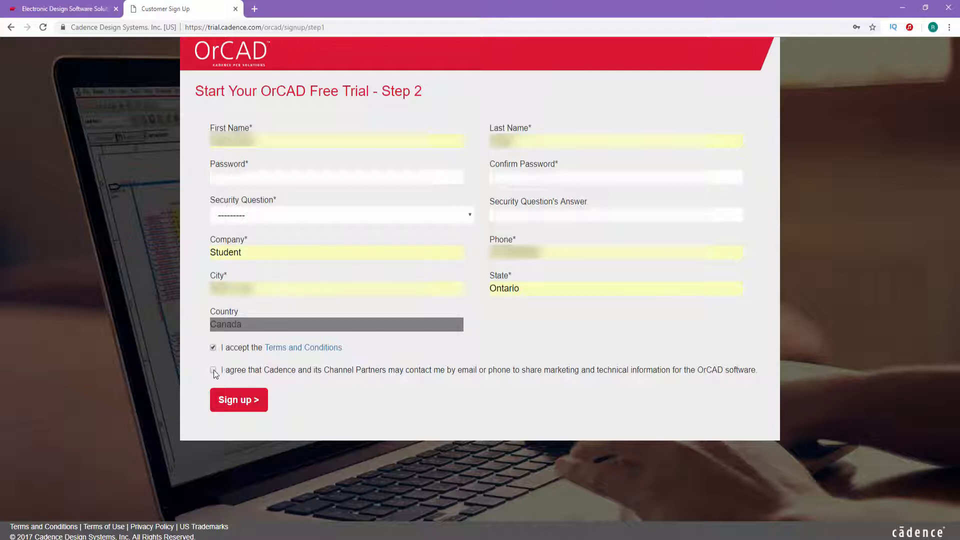
pyautogui.click(213, 370)
pyautogui.click(238, 400)
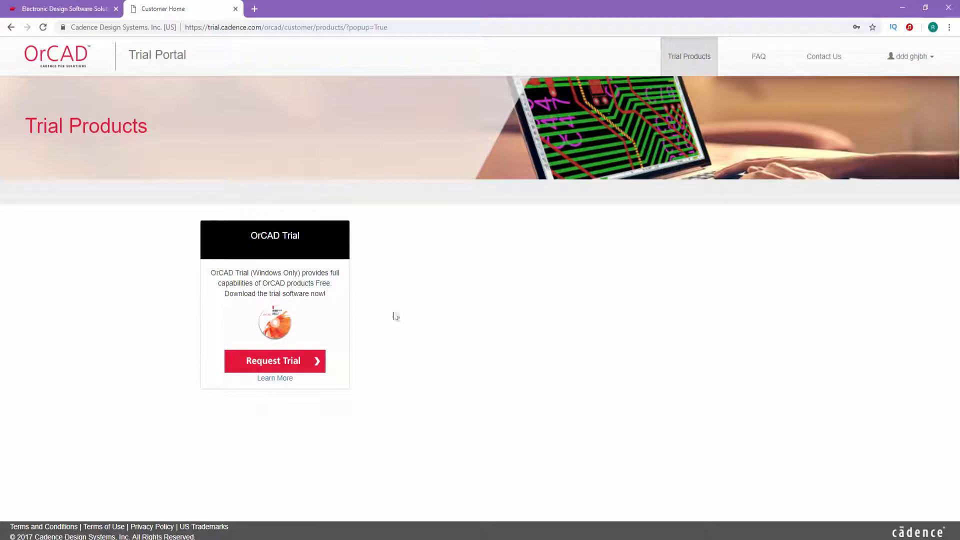
# Step: Request the OrCAD Trial from its product card
pyautogui.click(284, 364)
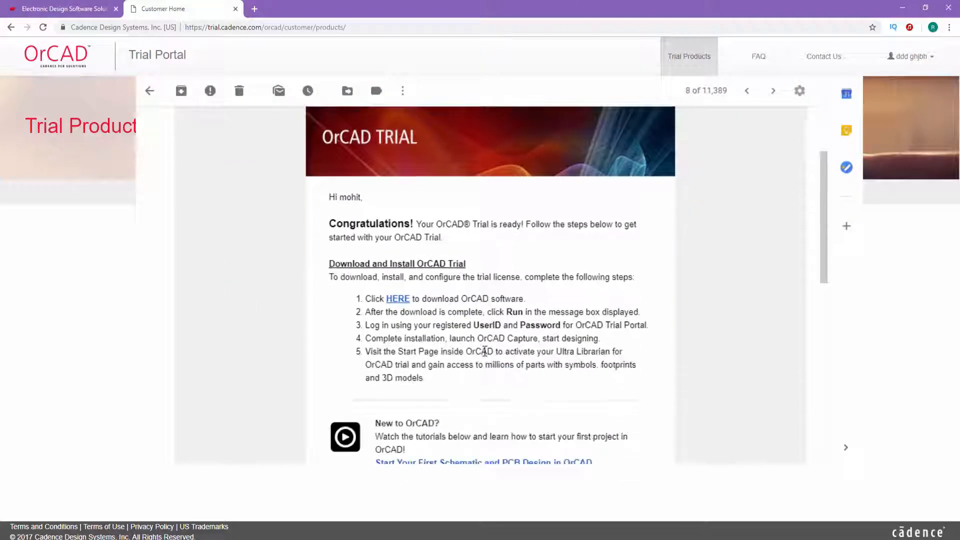
# Step: Download OrCADTrial.exe from the trial email's HERE link and launch it
pyautogui.click(398, 229)
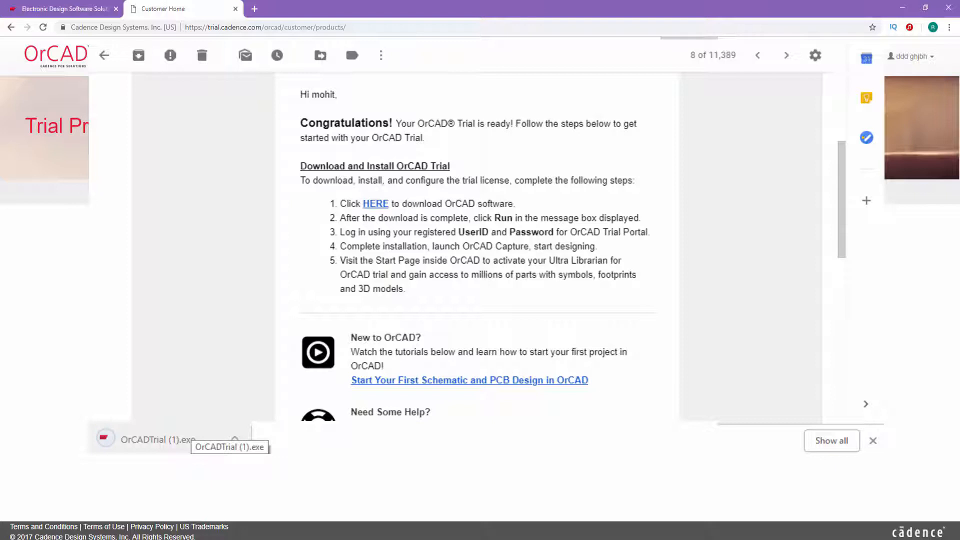
pyautogui.click(158, 440)
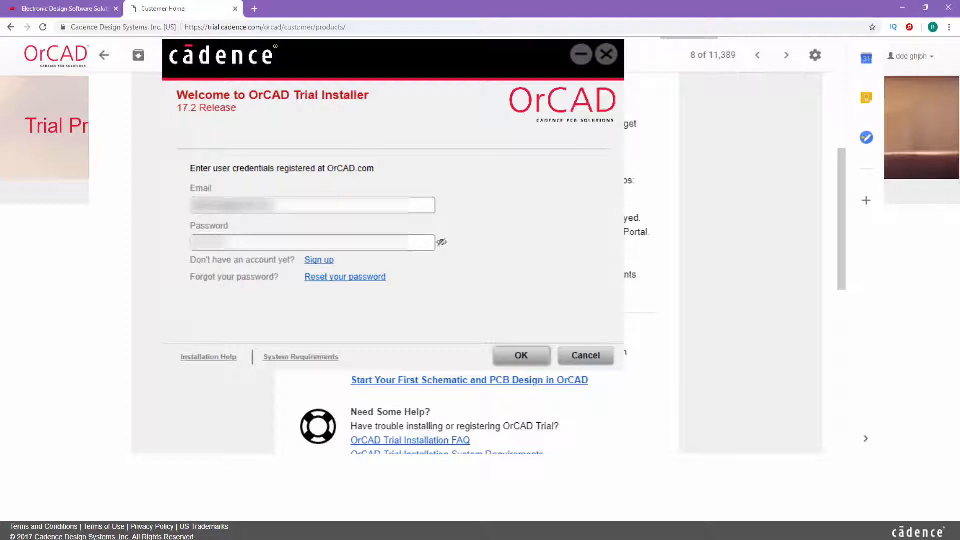
# Step: Sign in with trial credentials, accept the license agreement, and proceed to folder settings
pyautogui.click(521, 355)
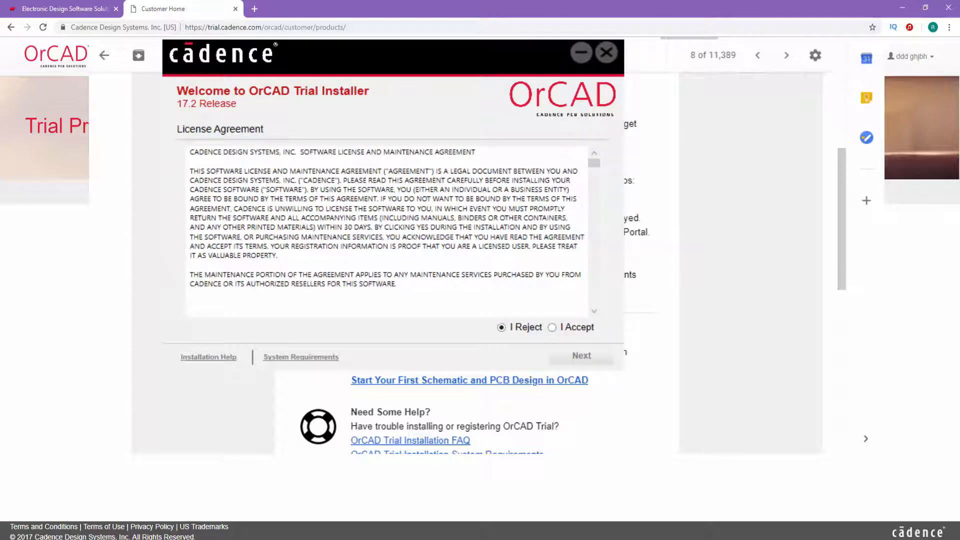
pyautogui.click(552, 327)
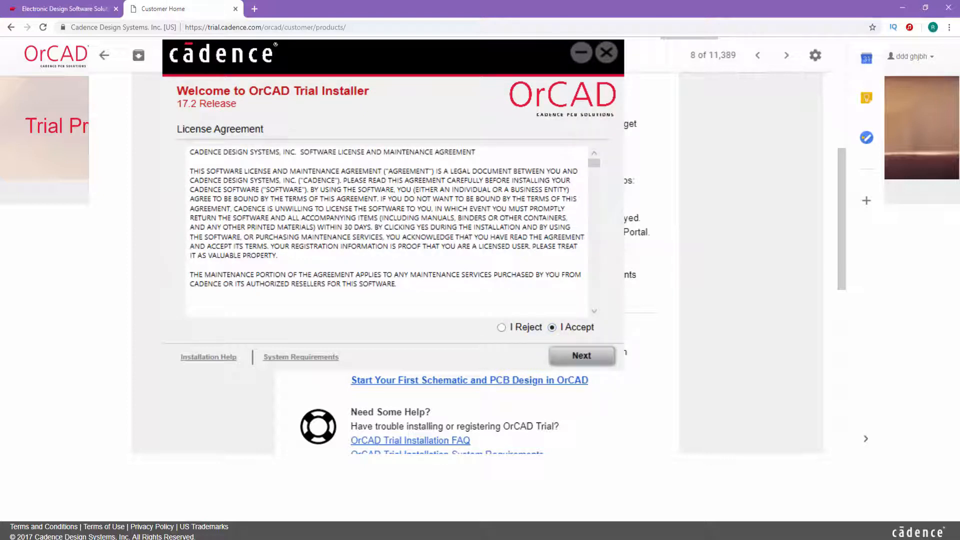
pyautogui.click(581, 355)
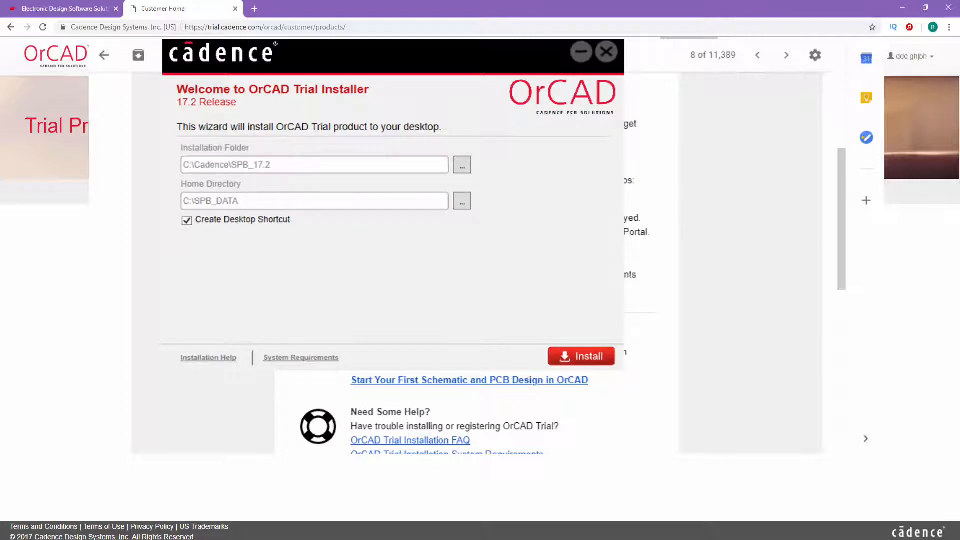
# Step: Install OrCAD Trial 17.2 and finish the installer after success
pyautogui.click(581, 356)
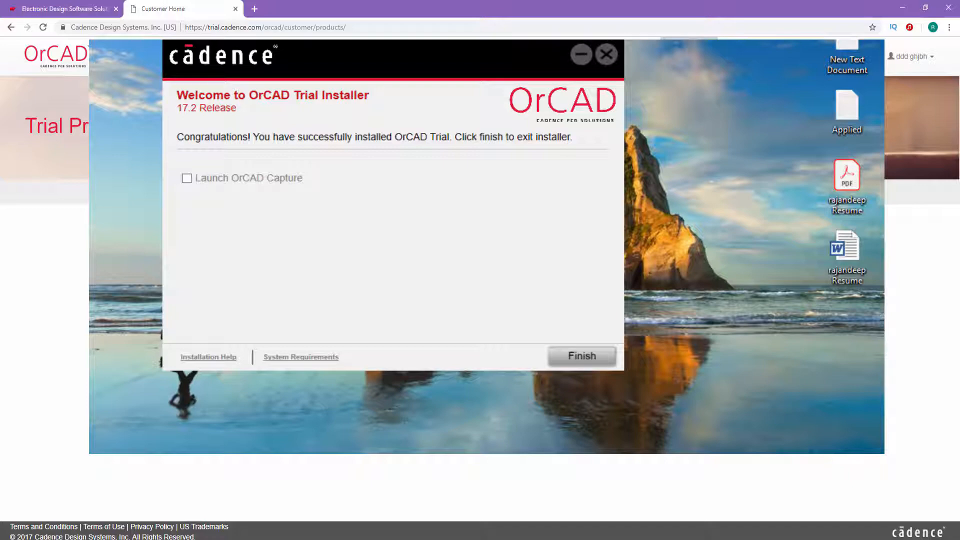
pyautogui.press('Return')
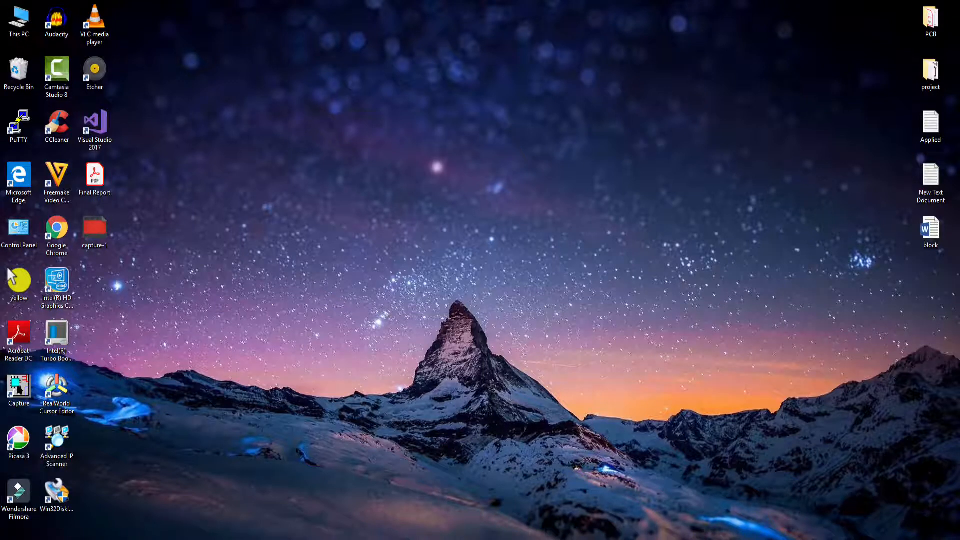
# Step: Expand the OrCAD Trial 17.2 group in the Start menu showing Capture CIS and PCB Editor
pyautogui.press('super')
pyautogui.scroll(-2, 99, 396)
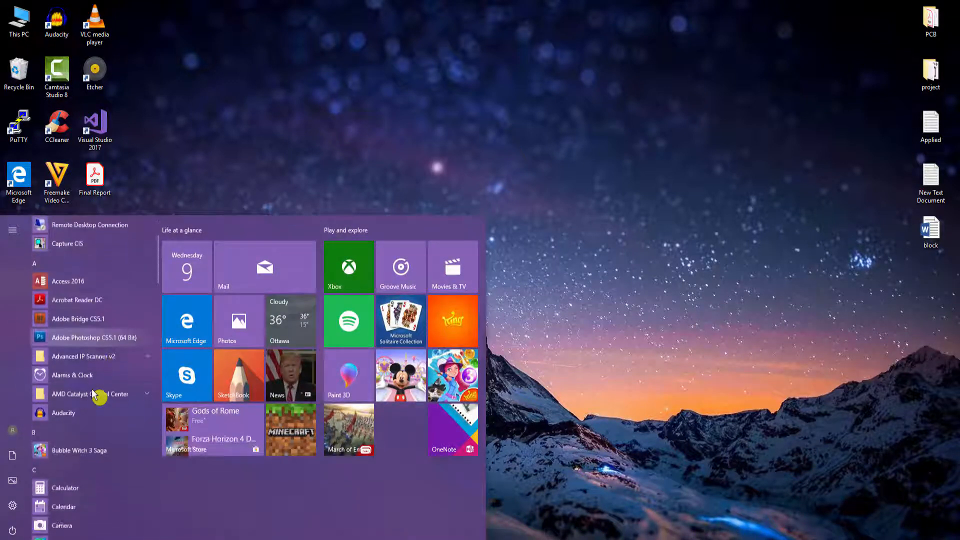
pyautogui.scroll(-5, 99, 396)
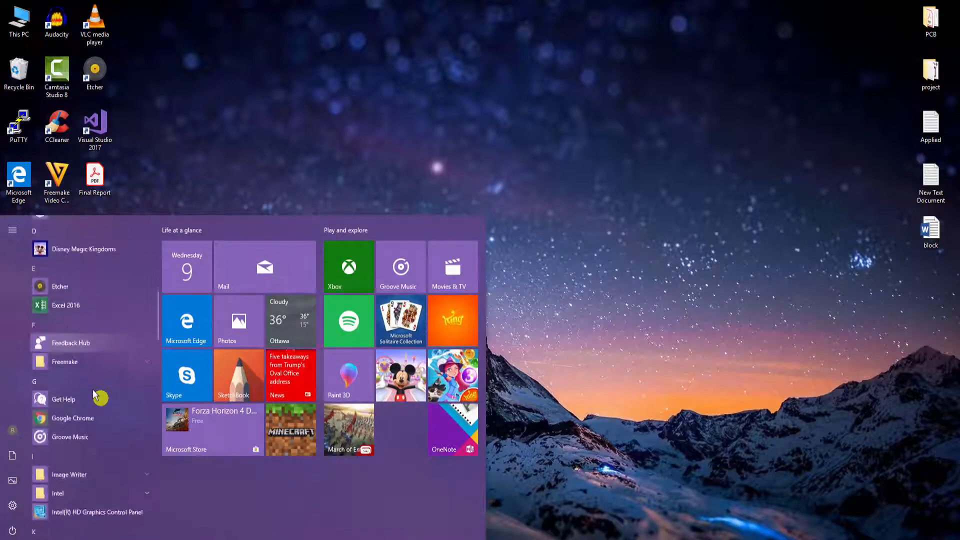
pyautogui.scroll(-3, 96, 394)
pyautogui.scroll(-3, 96, 394)
pyautogui.scroll(-3, 96, 394)
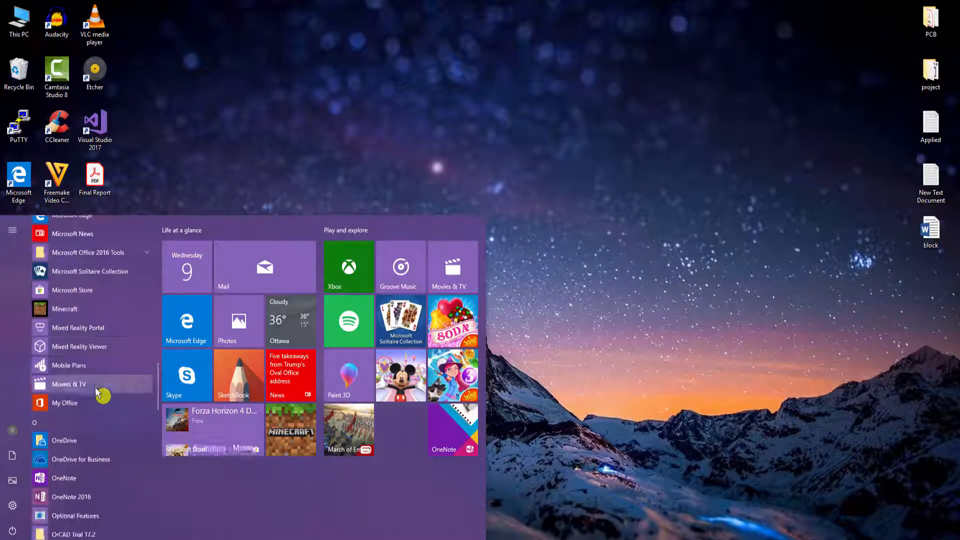
pyautogui.scroll(-3, 98, 391)
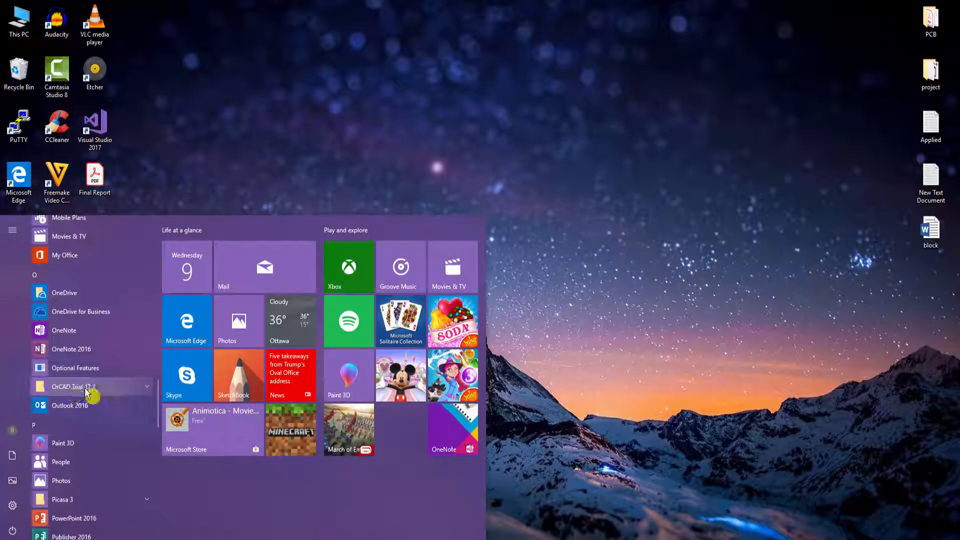
pyautogui.click(89, 389)
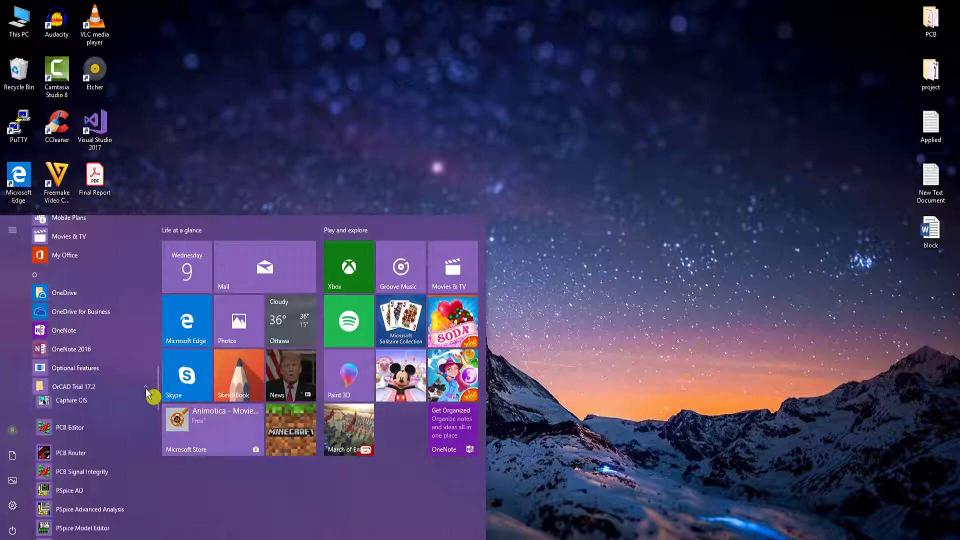
pyautogui.scroll(-2, 150, 394)
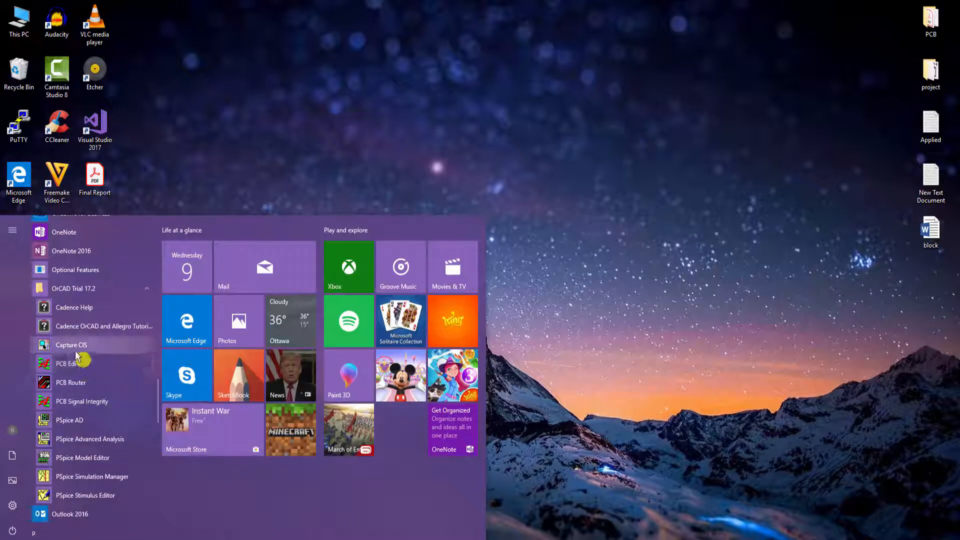